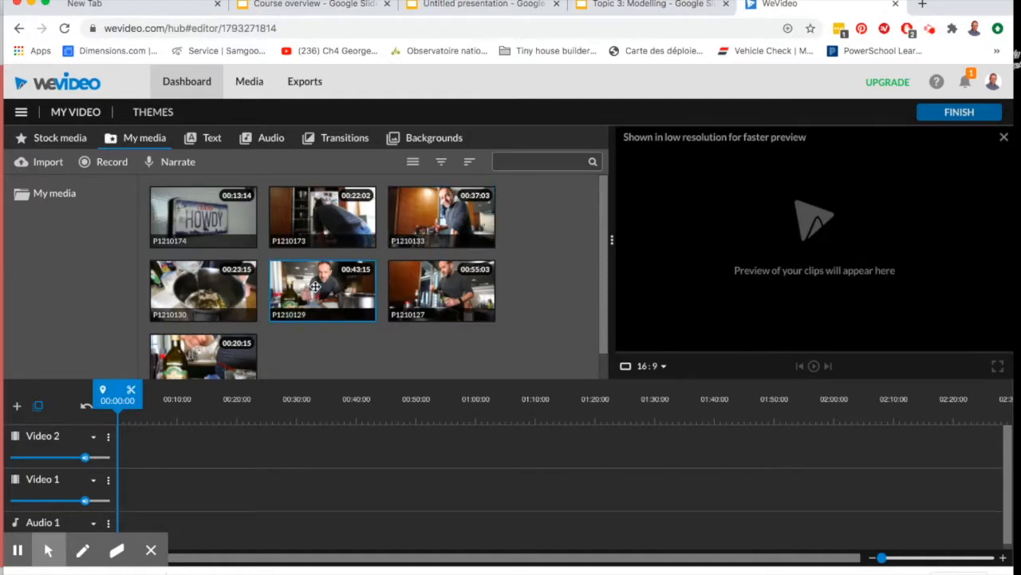
Place clips P1210129, P1210130 and P1210133 one after another on the Video 2 track, starting at 00:00:00.
drag(316, 286, 126, 442)
drag(194, 297, 397, 439)
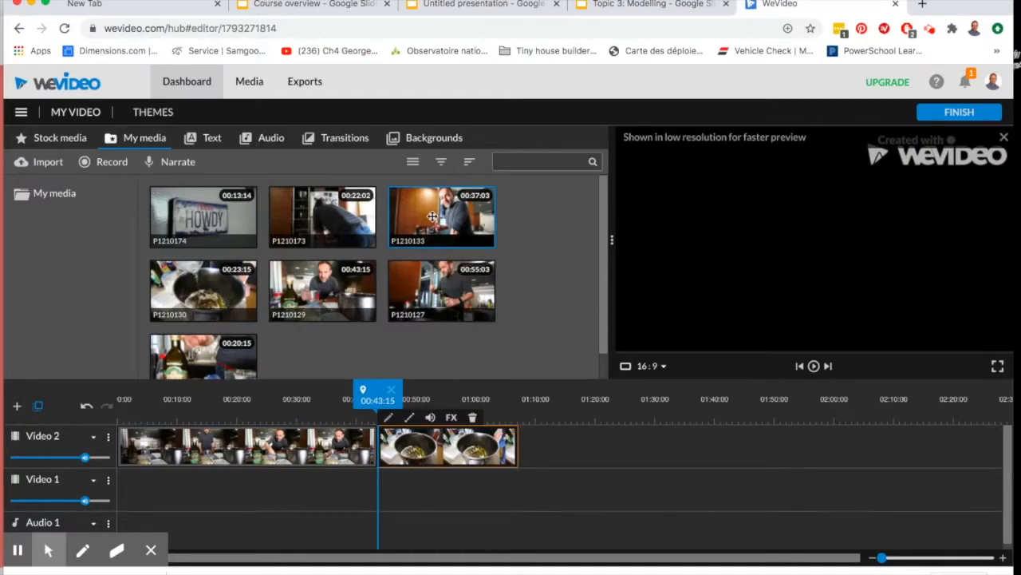
drag(435, 216, 534, 443)
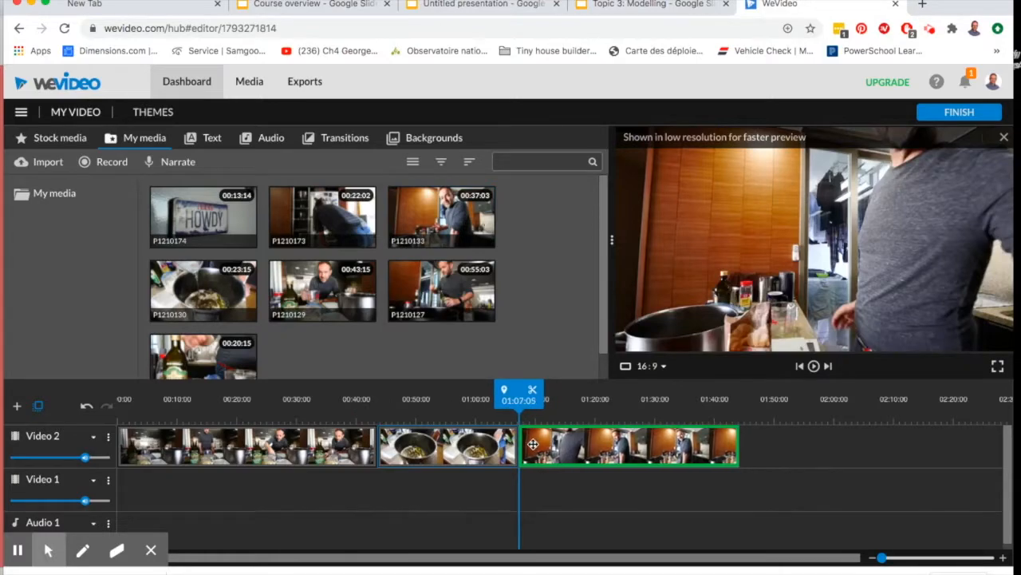
Play through the first clip, P1210129, to find its cut point and split it at 00:37:00.
click(273, 447)
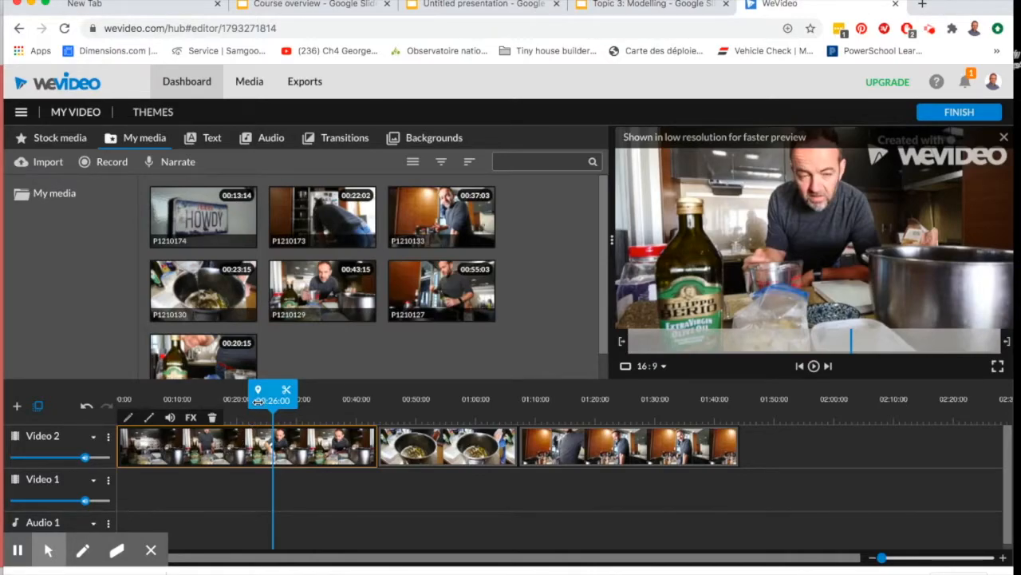
drag(270, 392, 147, 396)
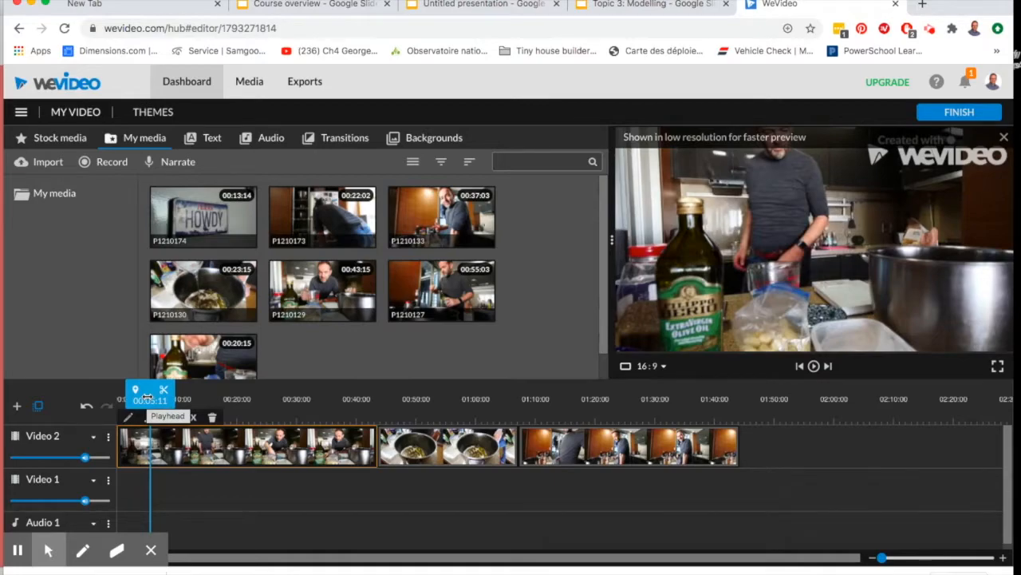
key(space)
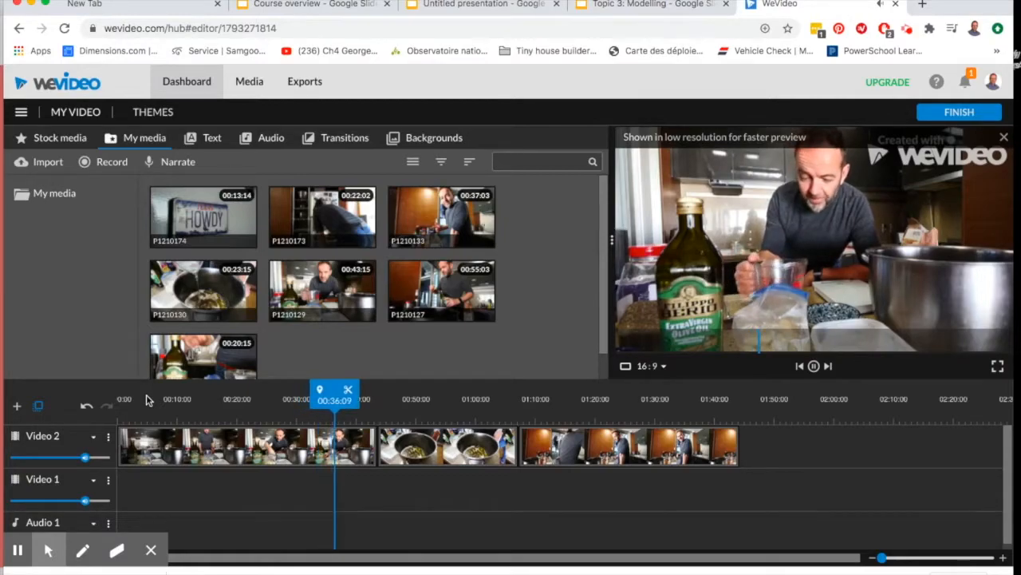
key(space)
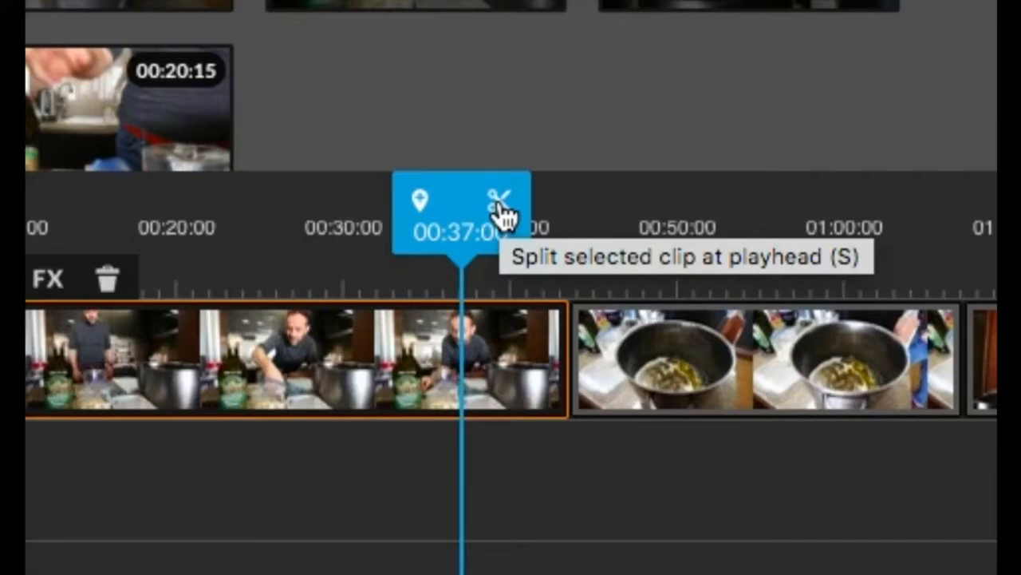
click(500, 201)
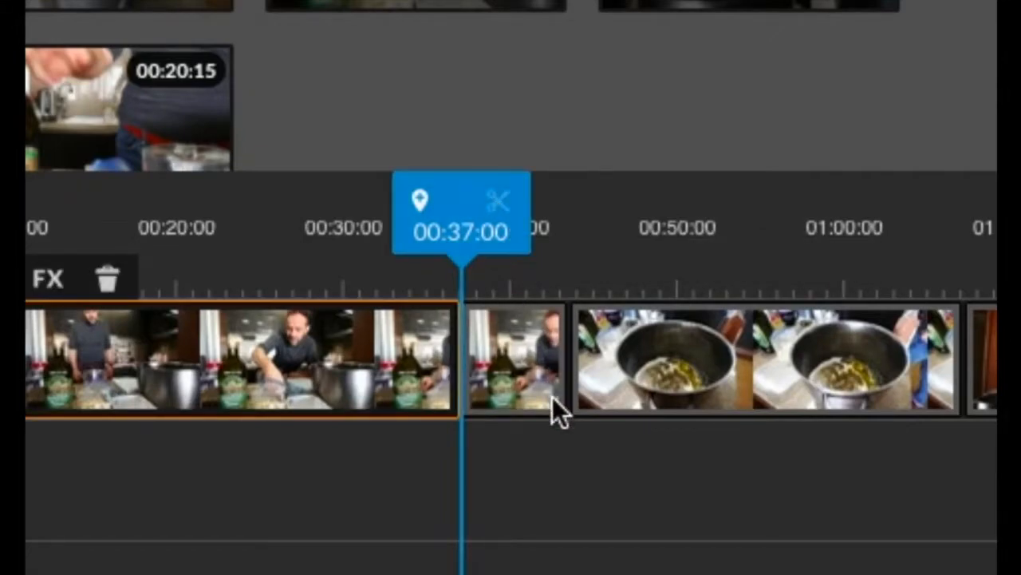
Delete the short leftover piece after the 00:37:00 split and move the P1210130 pot clip up against the first clip.
click(517, 373)
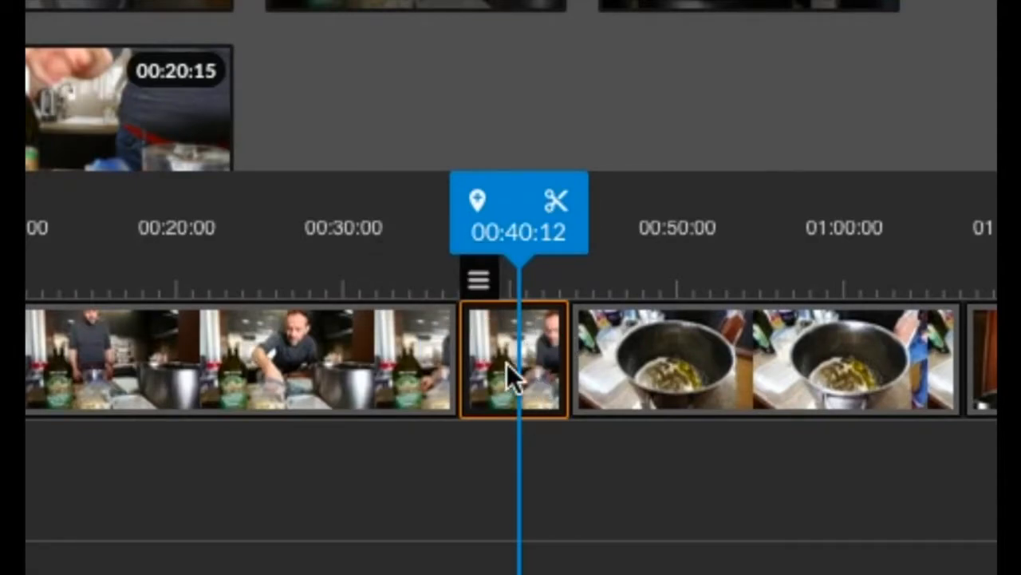
click(479, 283)
key(Delete)
click(659, 369)
mouse_move(658, 369)
mouse_down()
mouse_move(529, 381)
mouse_move(552, 383)
mouse_move(431, 365)
mouse_up()
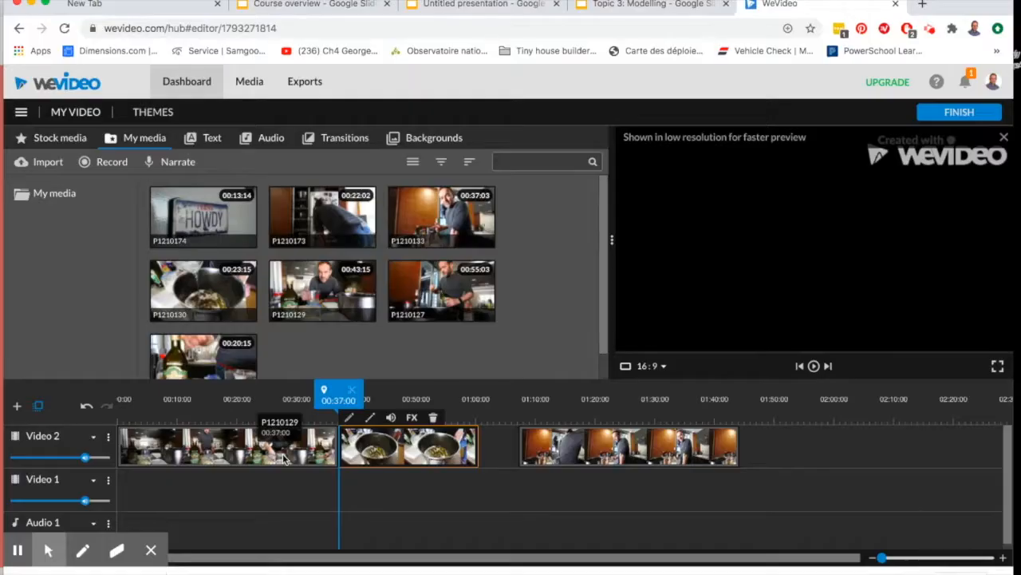
Play back the end of the first clip and the middle of the pot clip to check the edit.
click(313, 453)
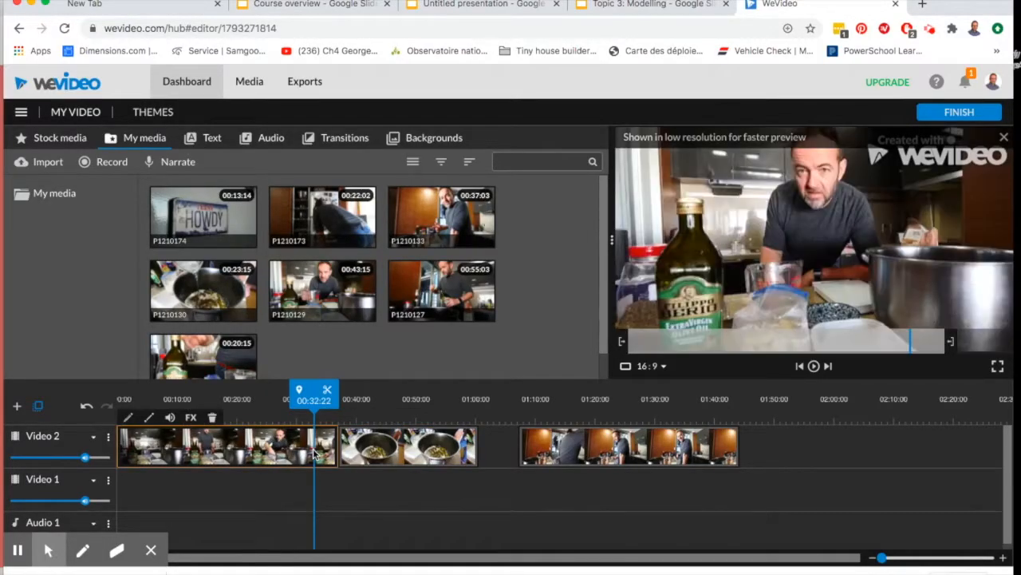
key(space)
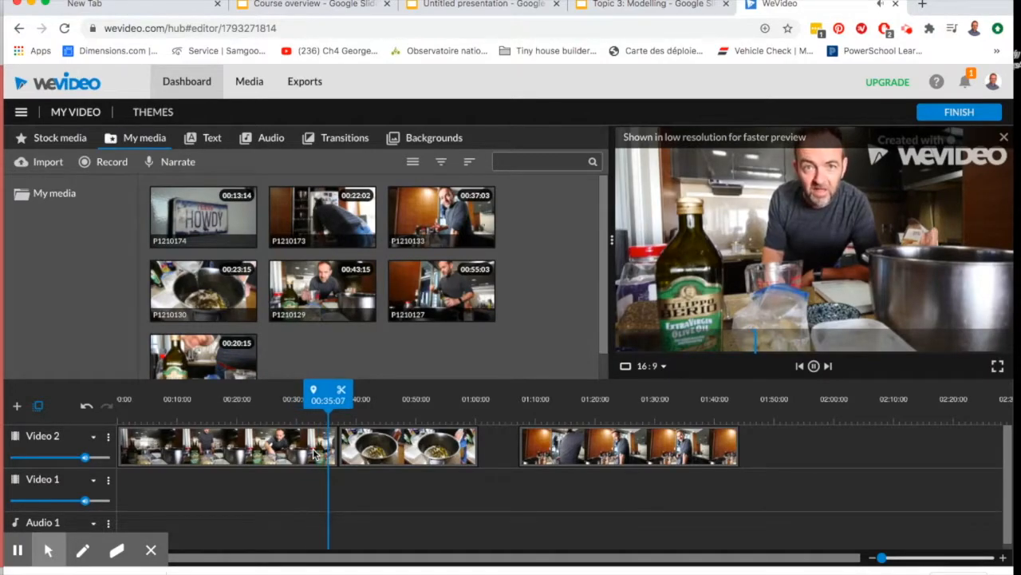
key(space)
click(390, 450)
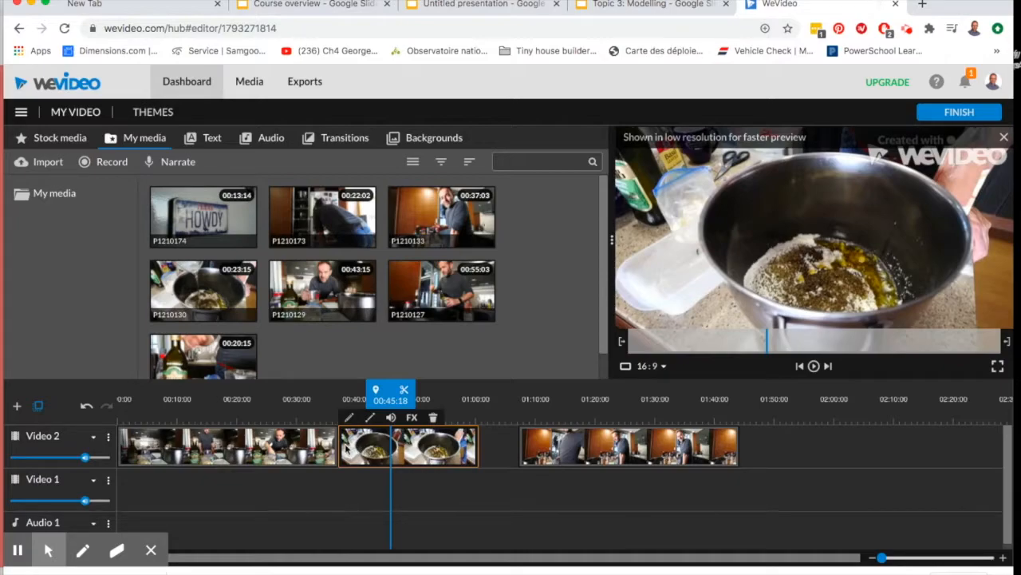
click(814, 366)
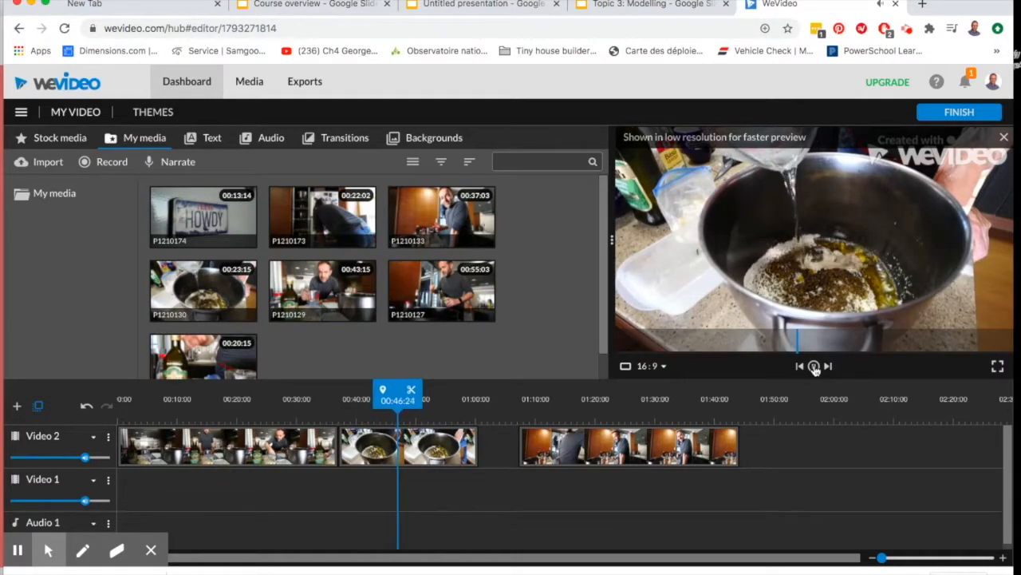
key(space)
Review the pot clip from its beginning to find where pouring starts and split it at 00:45:00.
click(344, 435)
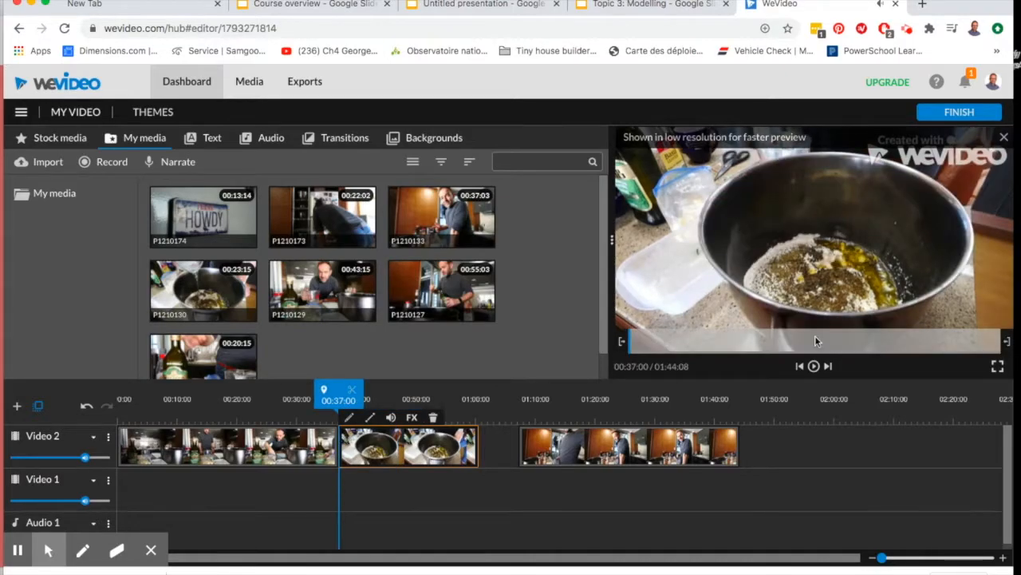
click(814, 367)
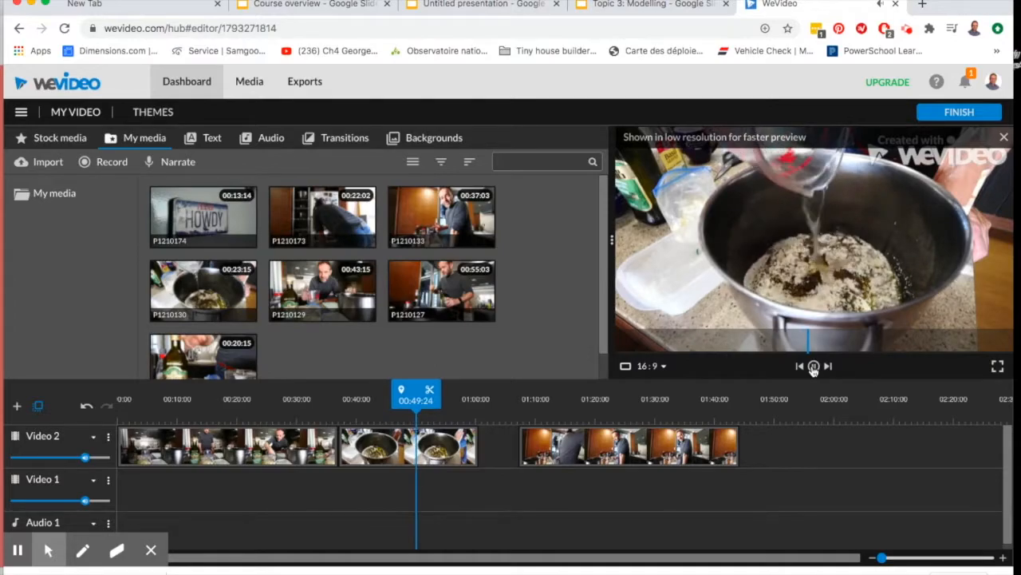
click(814, 365)
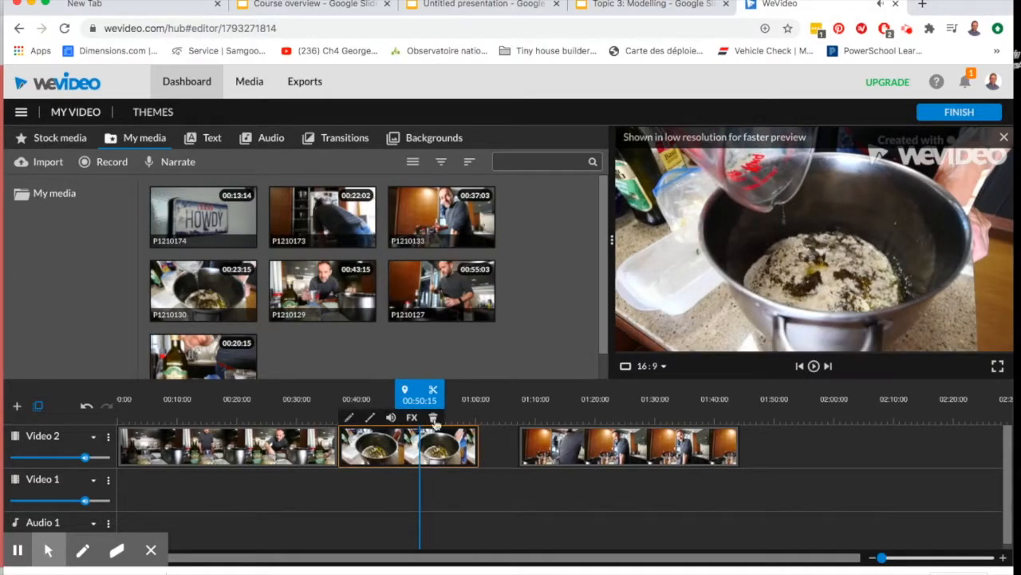
drag(414, 391, 384, 399)
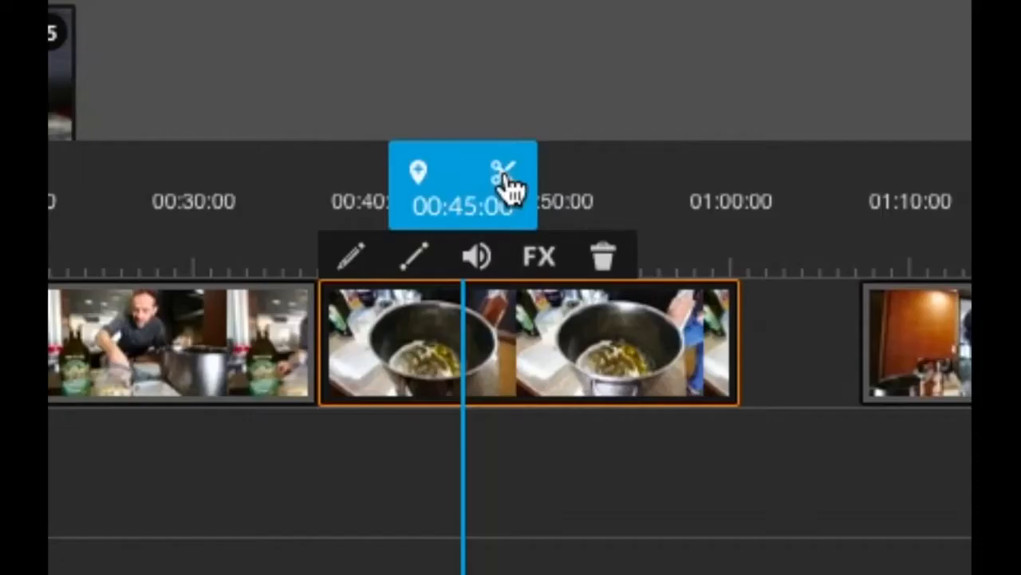
click(400, 392)
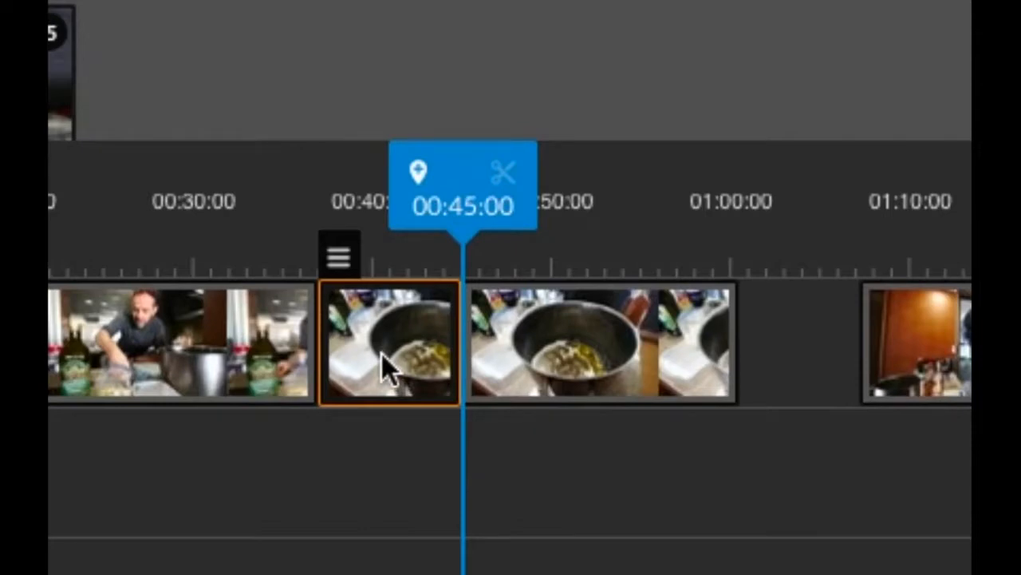
Delete the pot clip's portion before the split and move the remaining part up against the first clip.
key(Delete)
click(522, 354)
drag(522, 353, 376, 365)
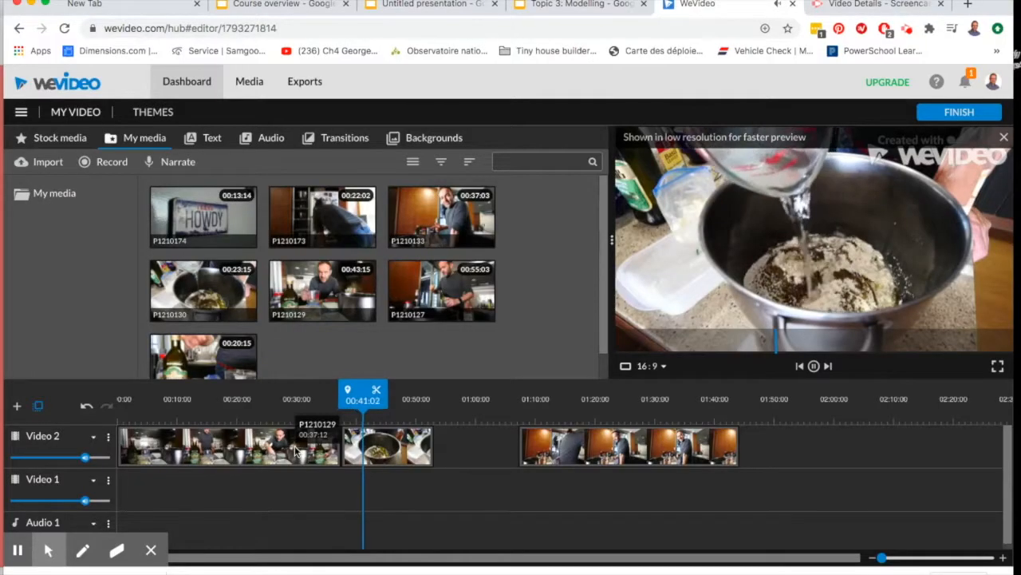
Play the pot clip to the end of the pouring and split it at 00:44:11.
click(295, 451)
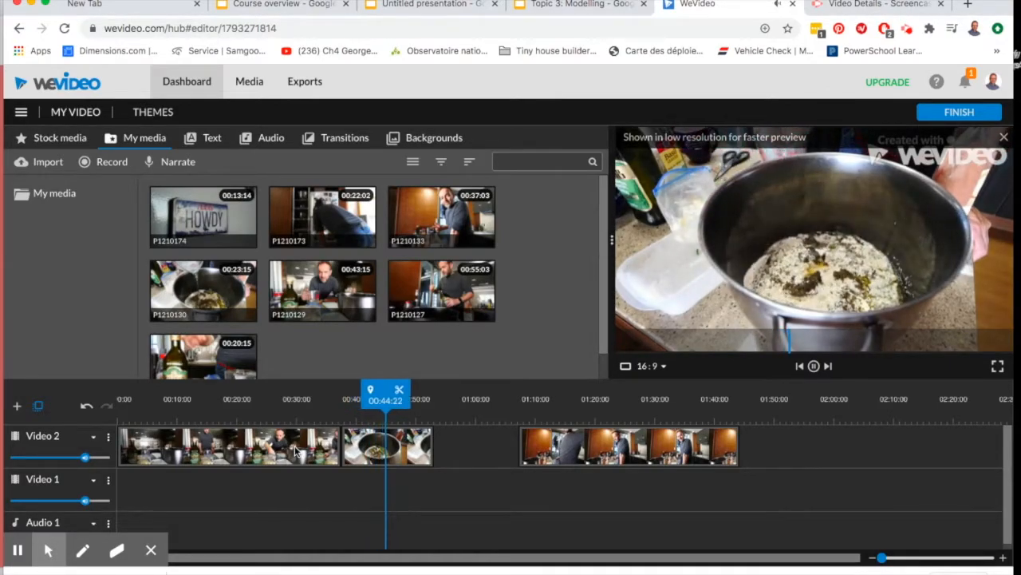
click(295, 451)
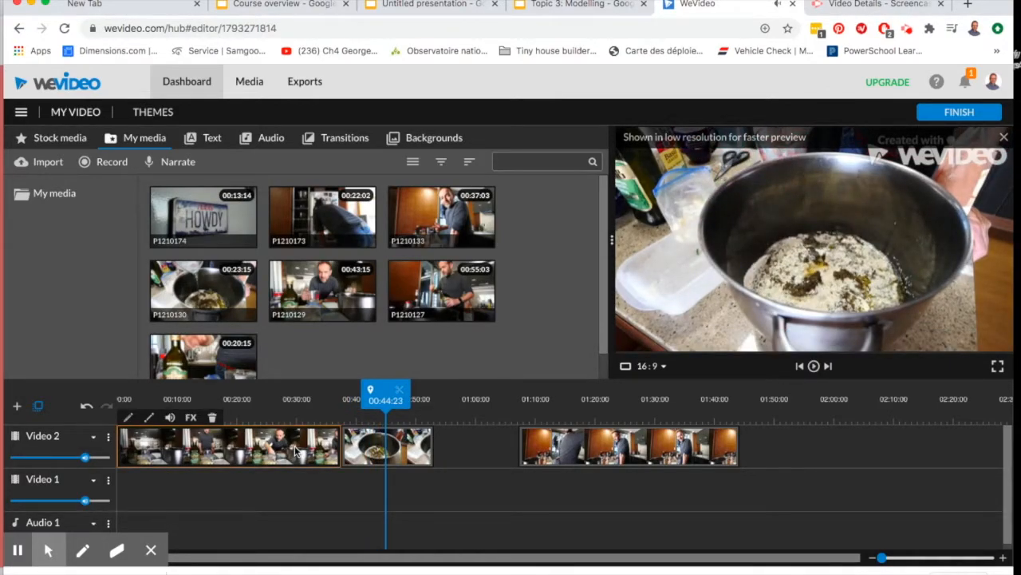
click(403, 451)
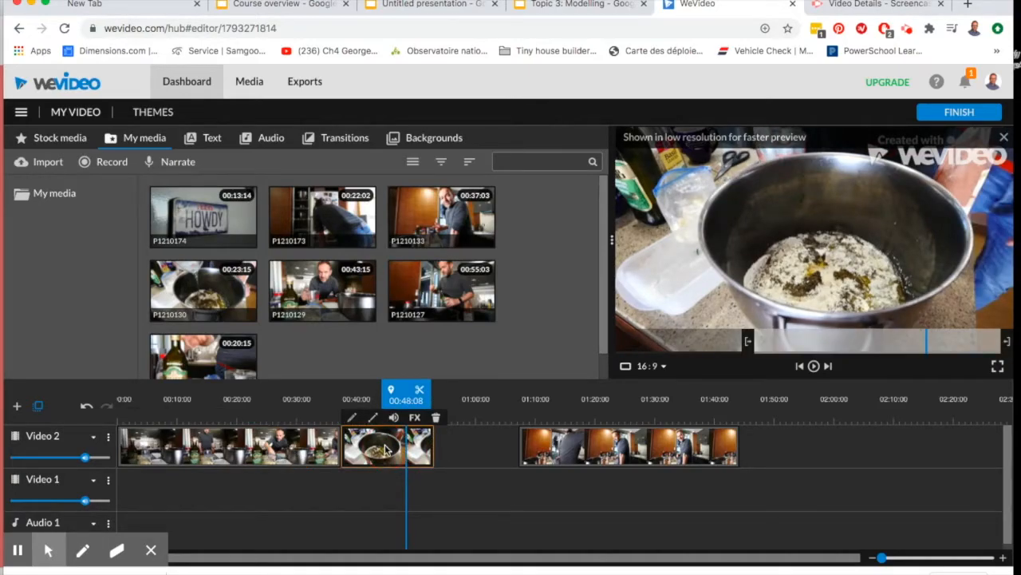
click(386, 450)
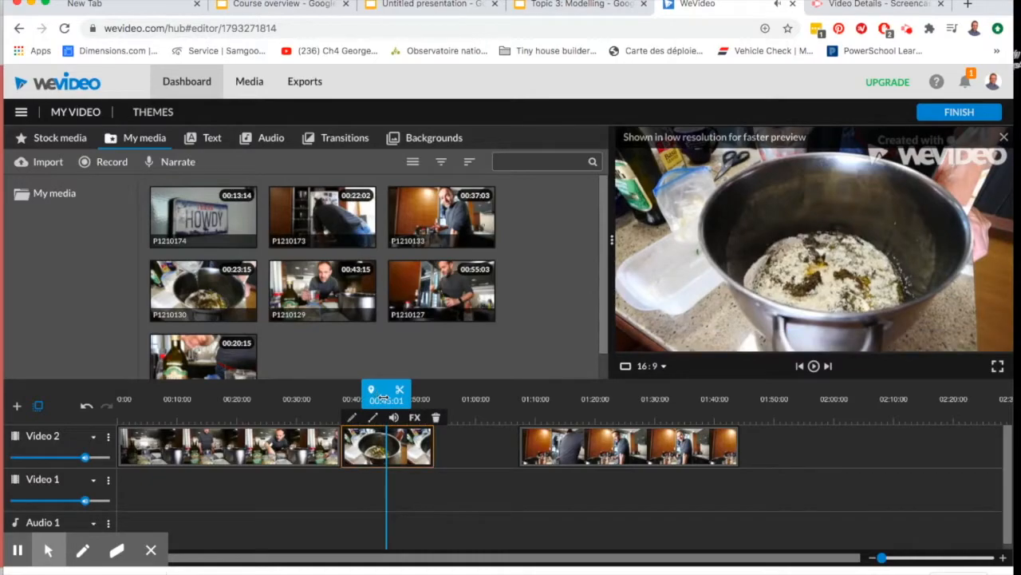
drag(387, 391, 382, 390)
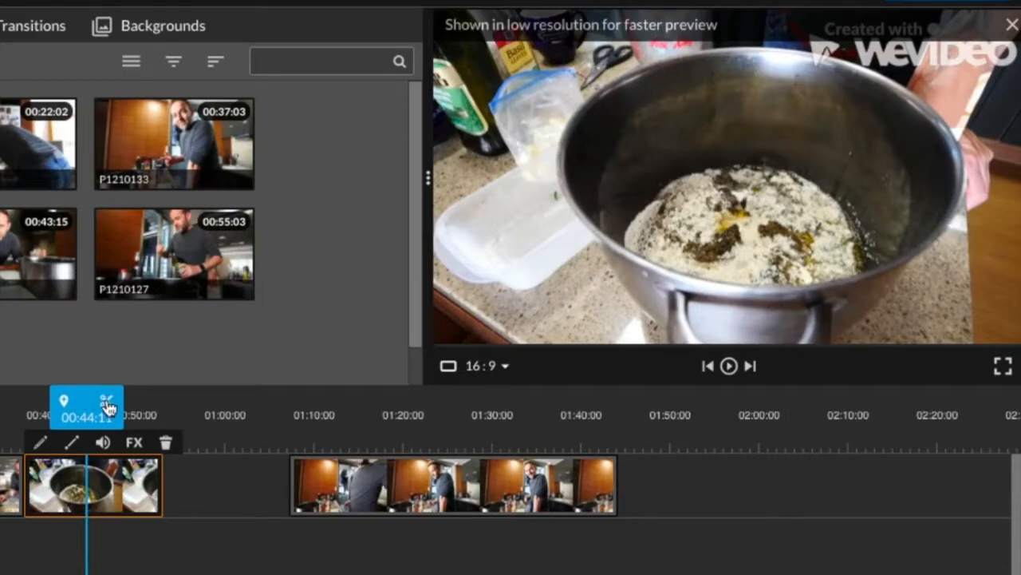
click(108, 408)
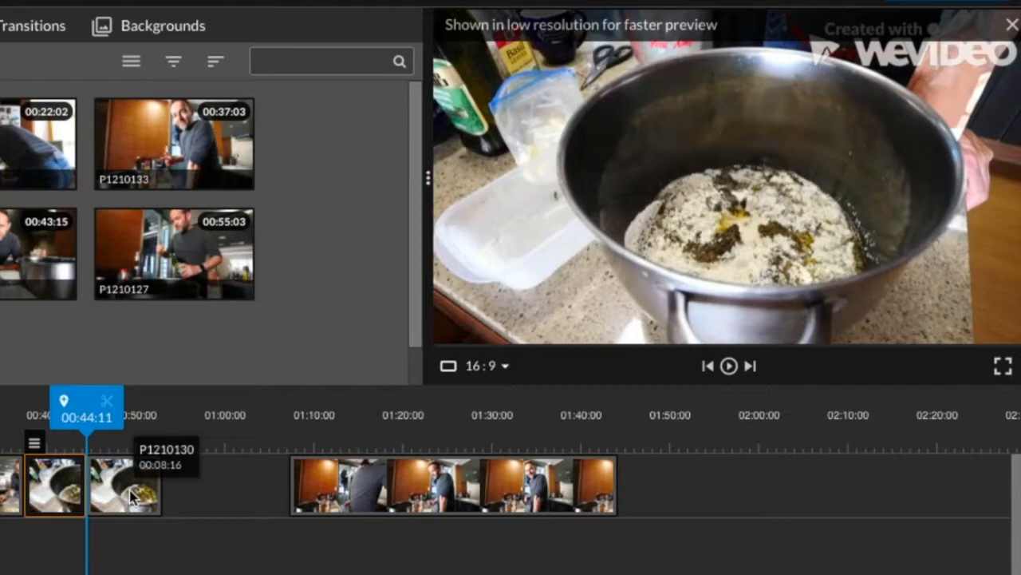
Delete the pot clip's portion after the split and move the P1210133 clip up against the remaining pot clip.
click(130, 495)
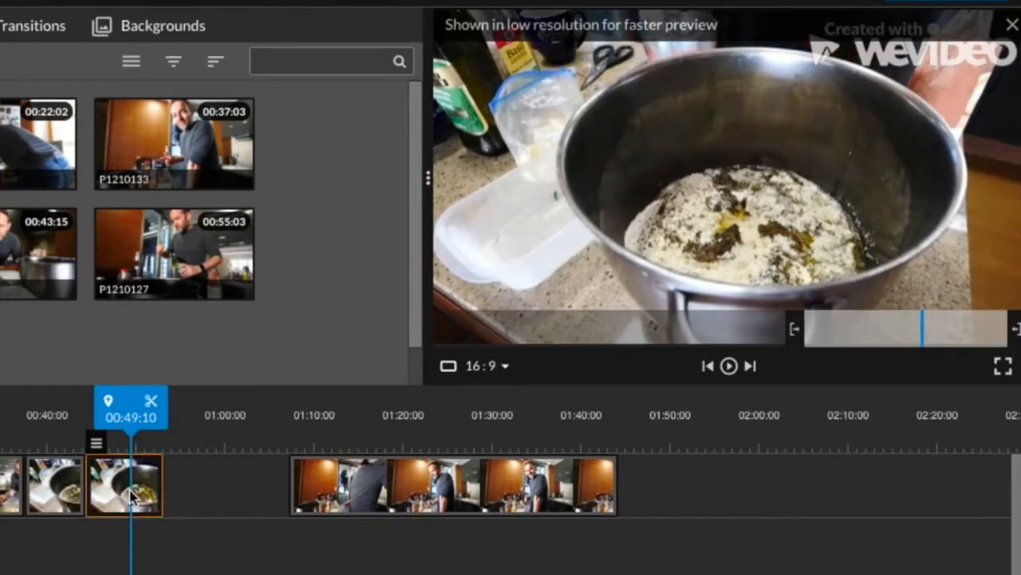
key(Delete)
click(354, 487)
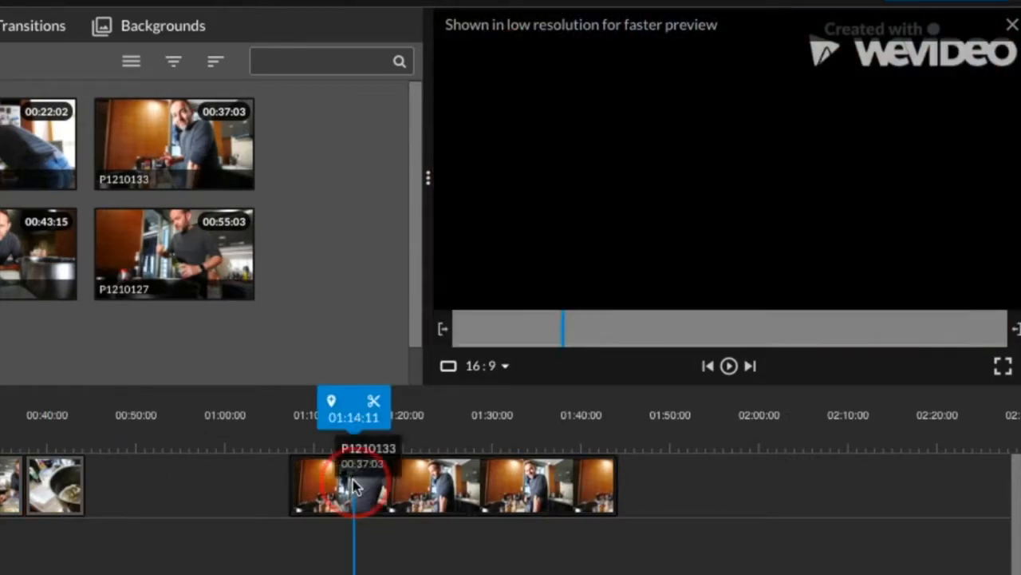
drag(354, 487, 144, 482)
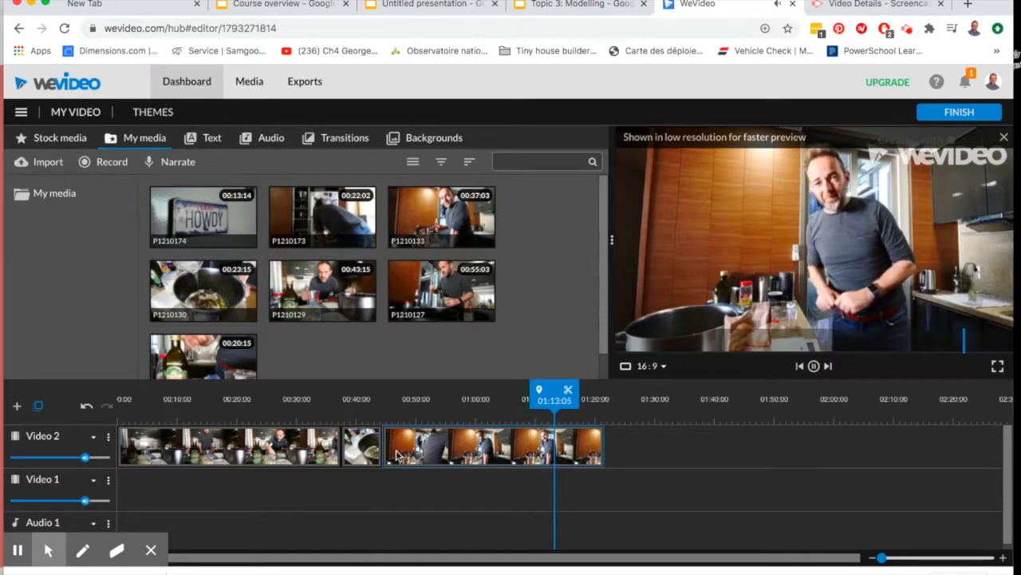
Find the cut point in the P1210133 clip, split it at 00:59:00 and delete the portion before the split.
click(397, 454)
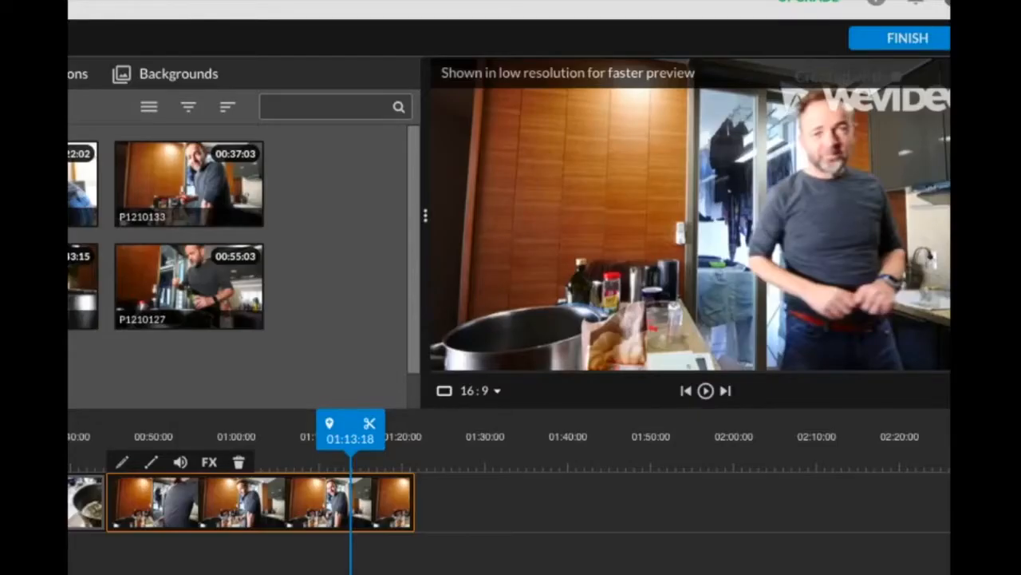
key(plus)
key(plus)
key(plus)
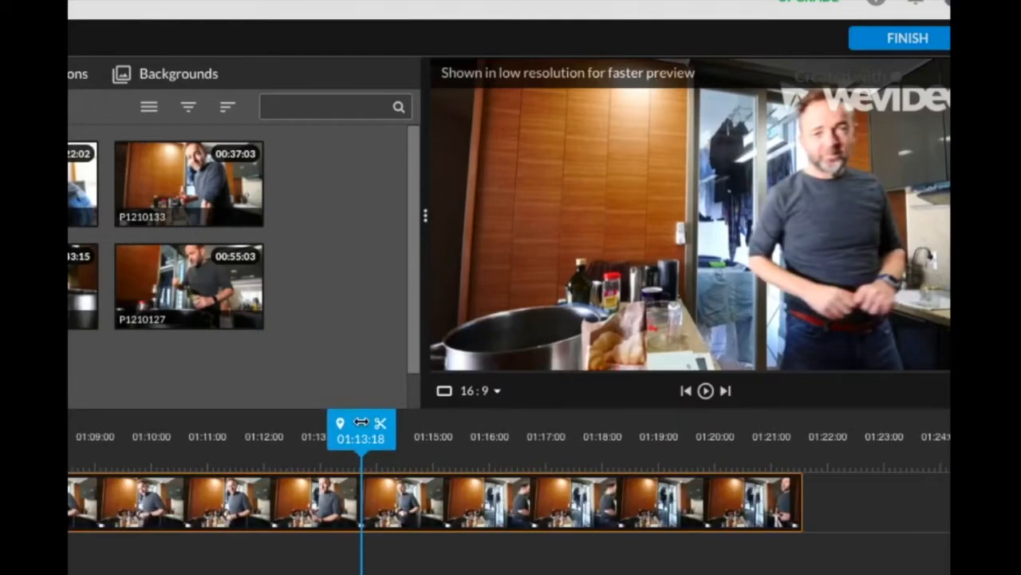
drag(359, 423, 88, 423)
scroll(214, 485, left, 7)
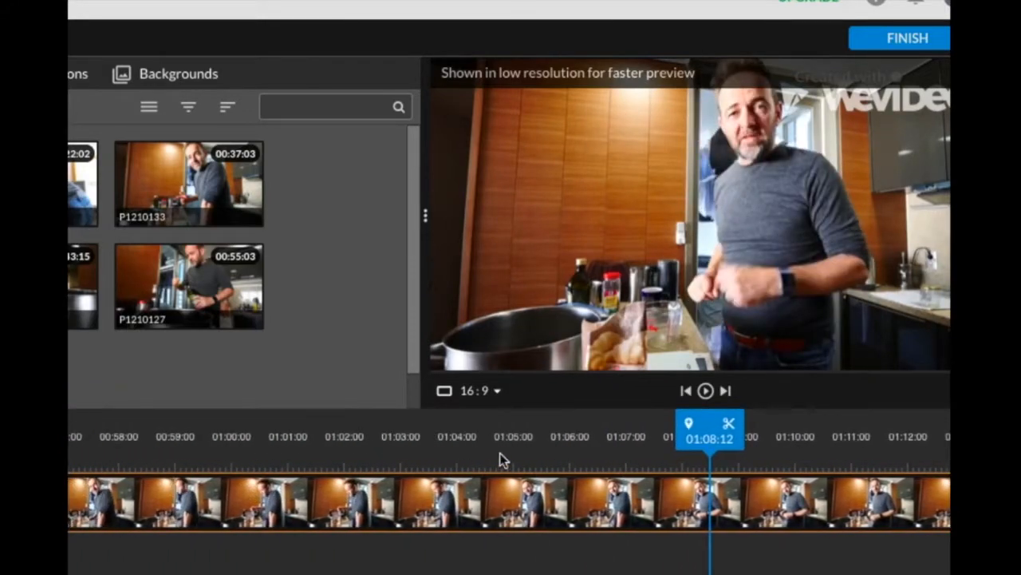
drag(686, 423, 132, 428)
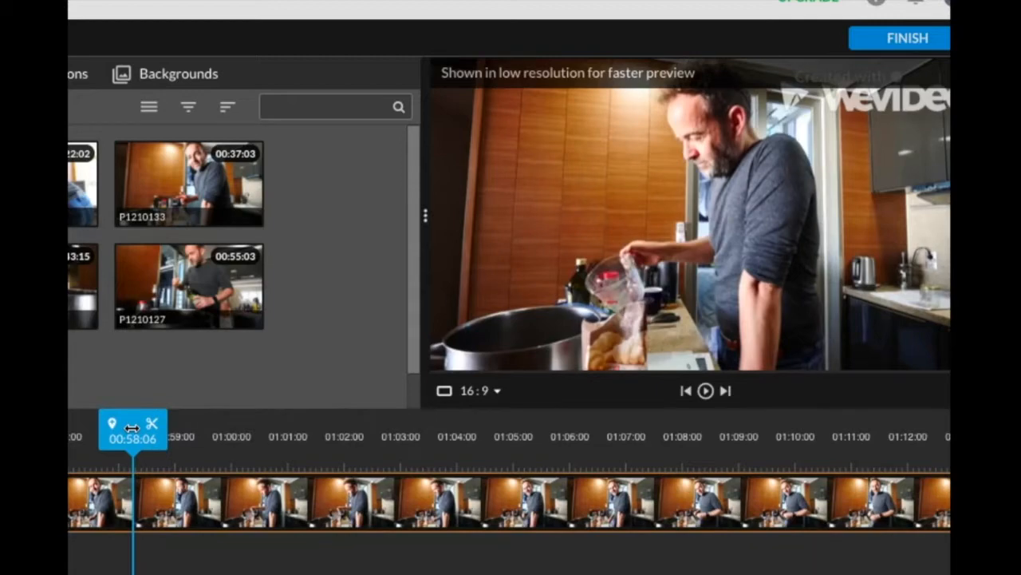
drag(132, 428, 175, 428)
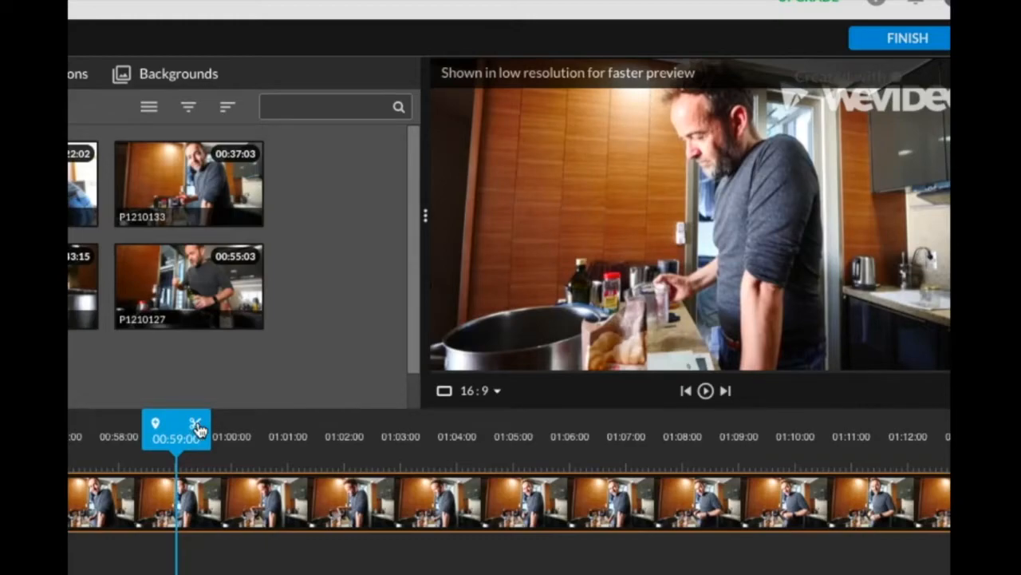
click(197, 427)
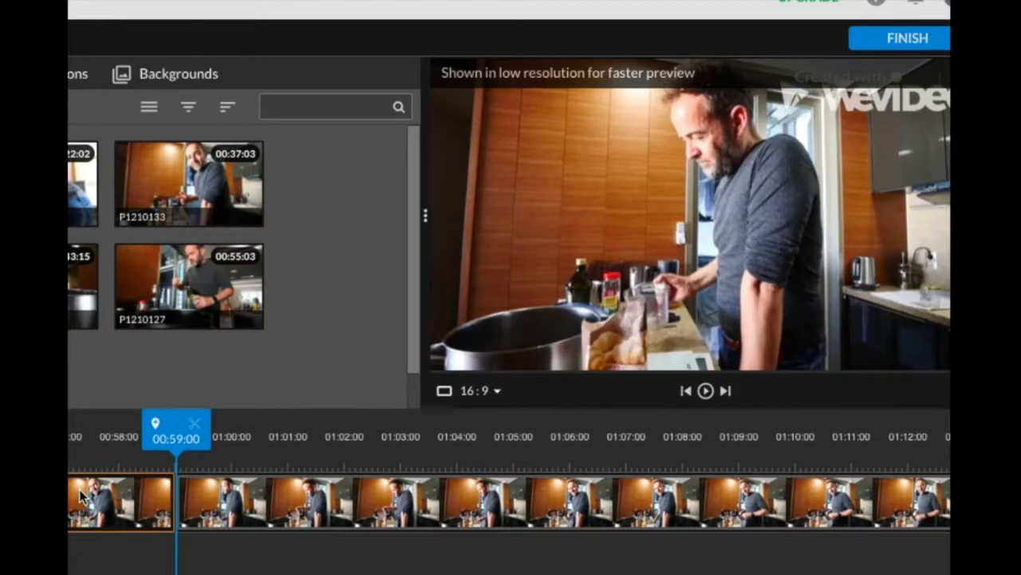
key(Delete)
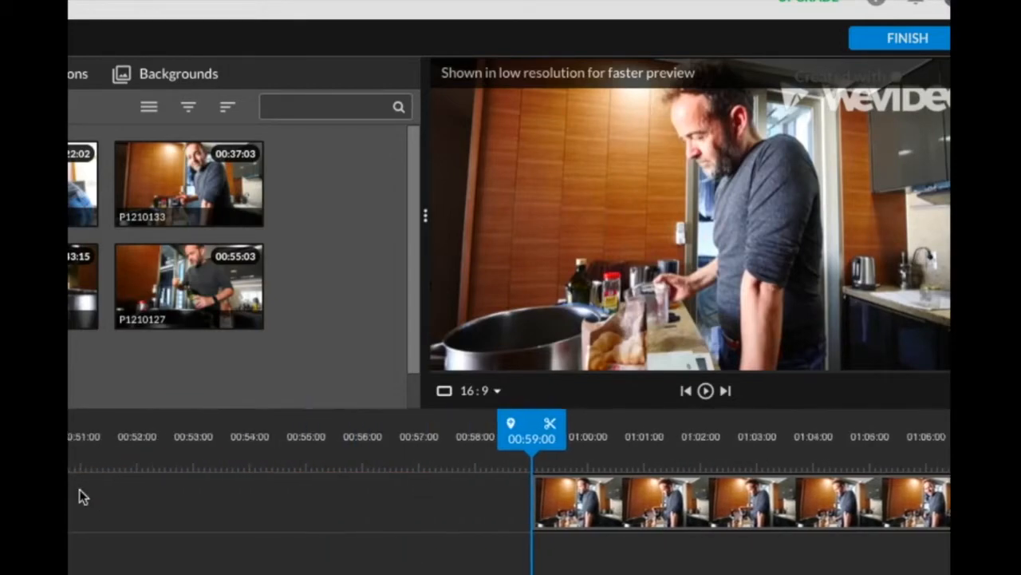
Close the gap by moving the remaining P1210133 clip up against the end of the pot clip at 00:44:11.
key(minus)
key(minus)
key(minus)
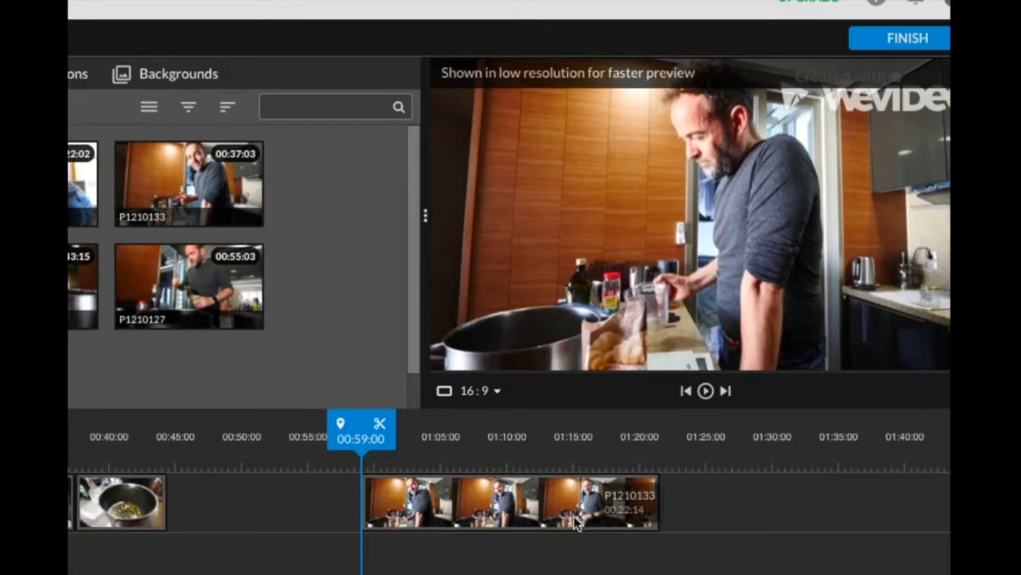
drag(559, 506, 372, 515)
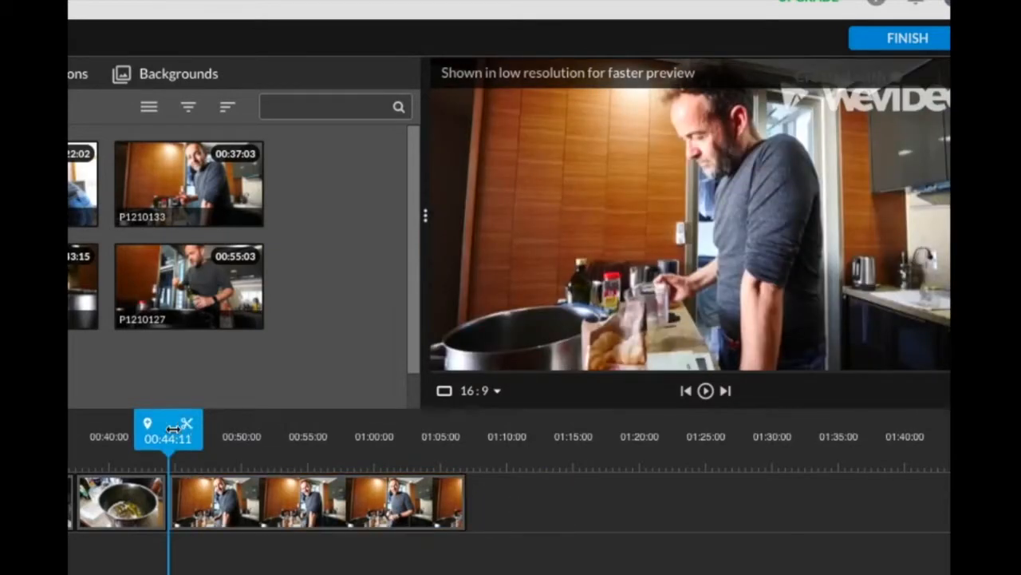
Play back the cut between the pot clip and the P1210133 clip, starting shortly before the end of the pot clip.
mouse_move(168, 427)
mouse_down()
mouse_move(96, 427)
mouse_move(116, 426)
mouse_up()
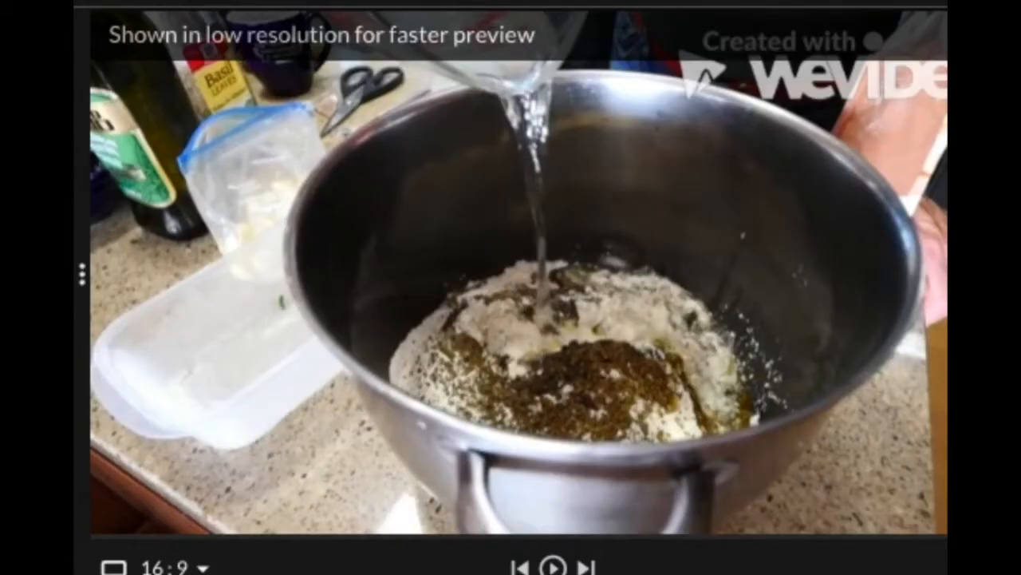
click(553, 566)
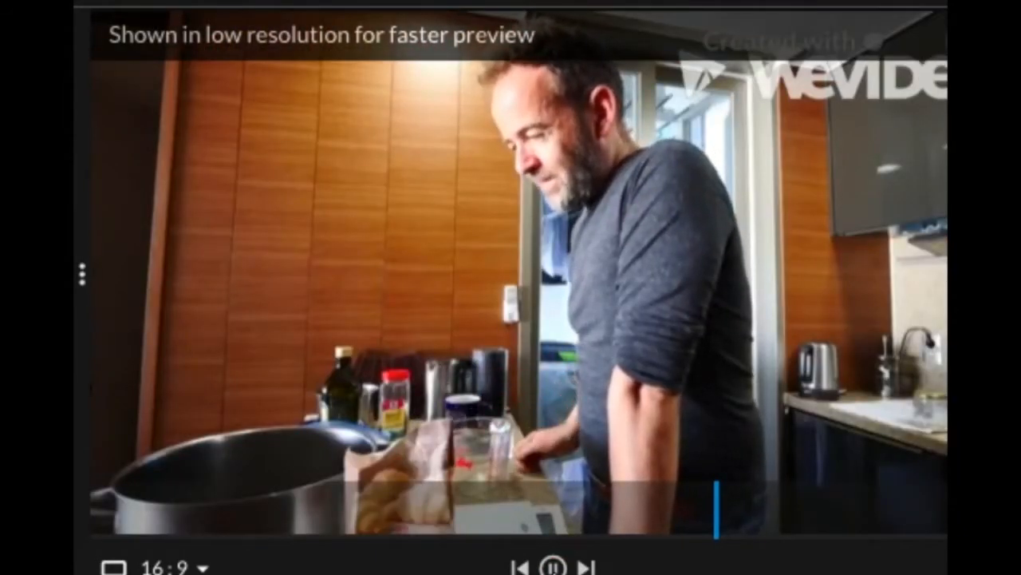
click(553, 565)
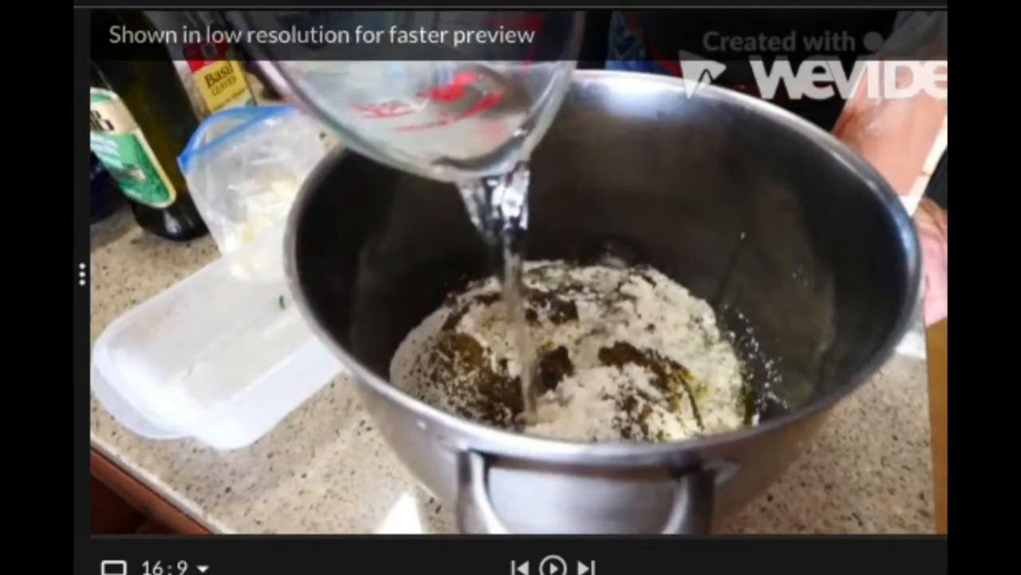
key(space)
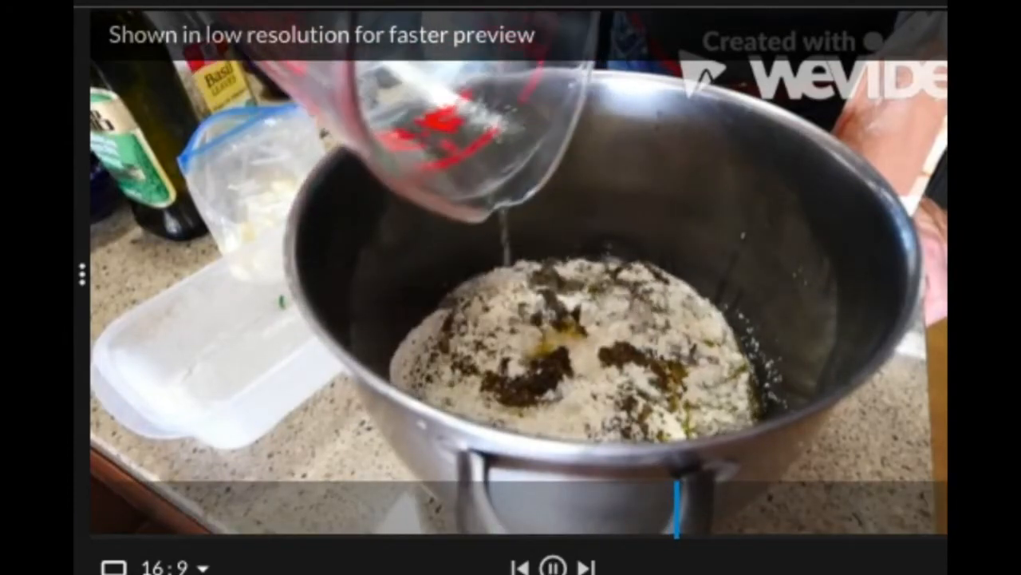